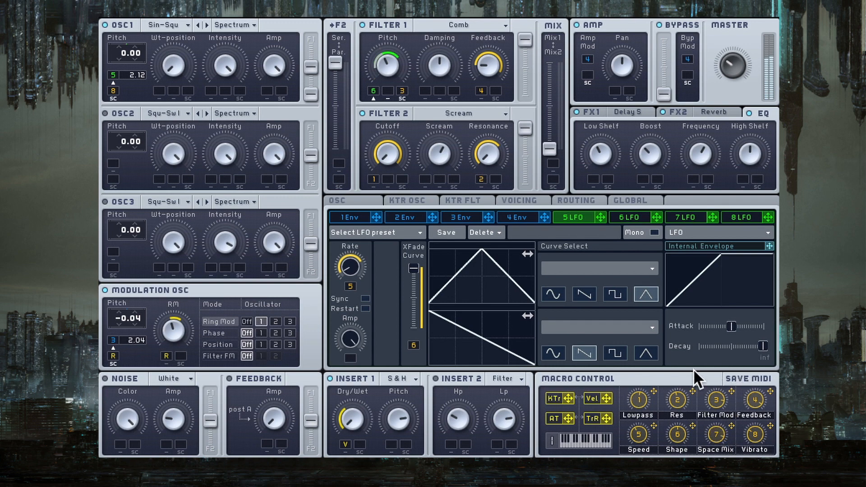
Try out the Speed and Vibrato macro controls on the patch.
drag(647, 434, 647, 450)
drag(744, 431, 768, 399)
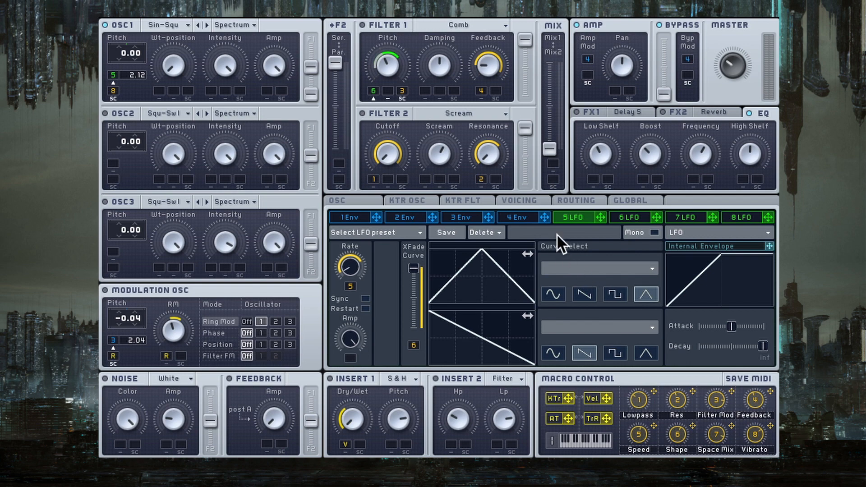
Set the number of unison voices to 3 in the voicing settings.
click(526, 207)
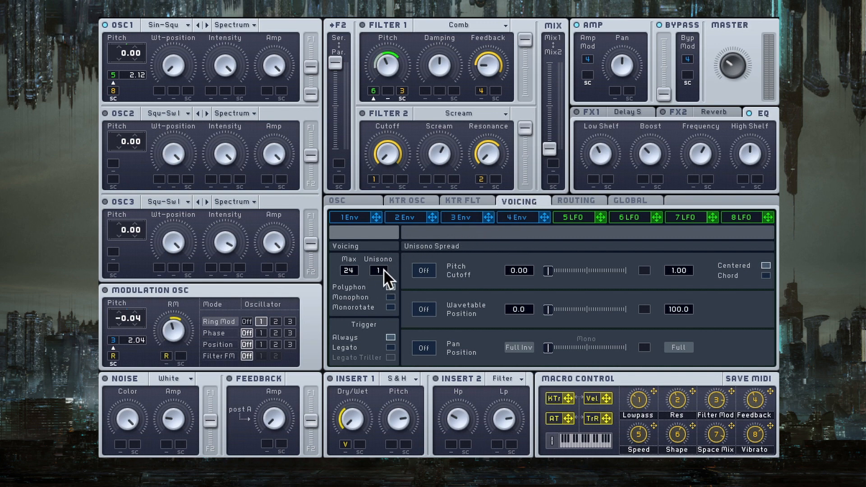
drag(376, 269, 386, 271)
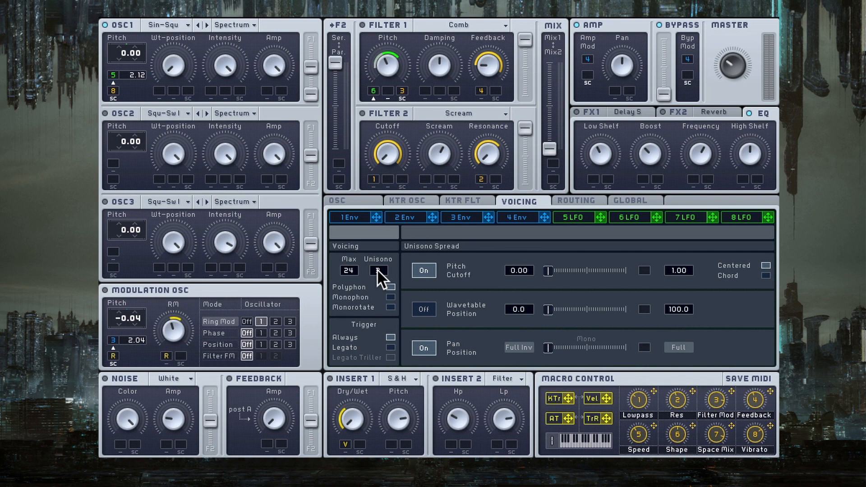
drag(377, 269, 384, 266)
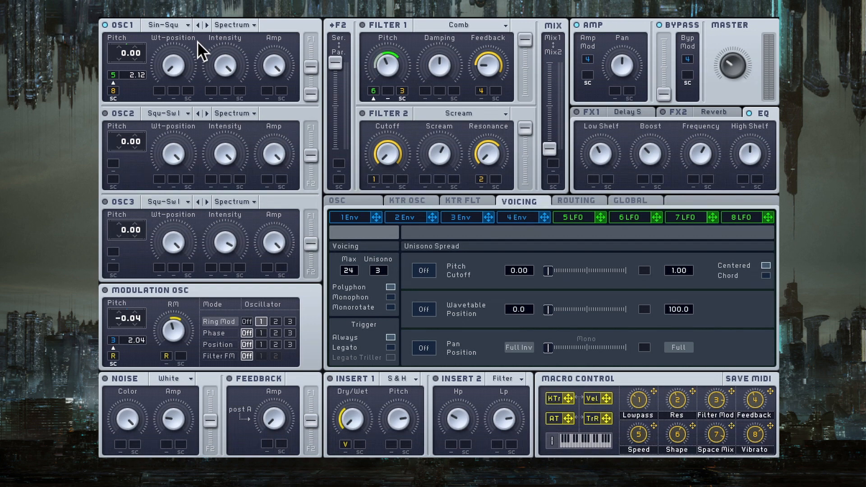
Examine the LFO 5 settings and the Delay S and Reverb effect settings.
click(578, 217)
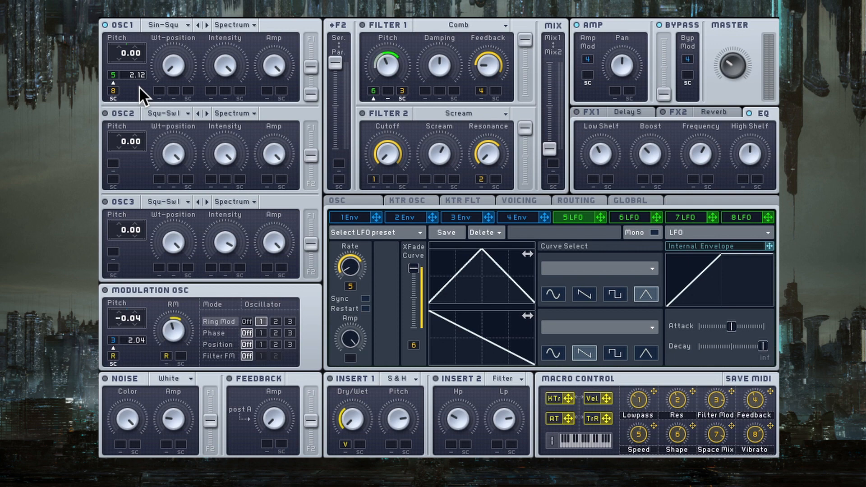
click(619, 108)
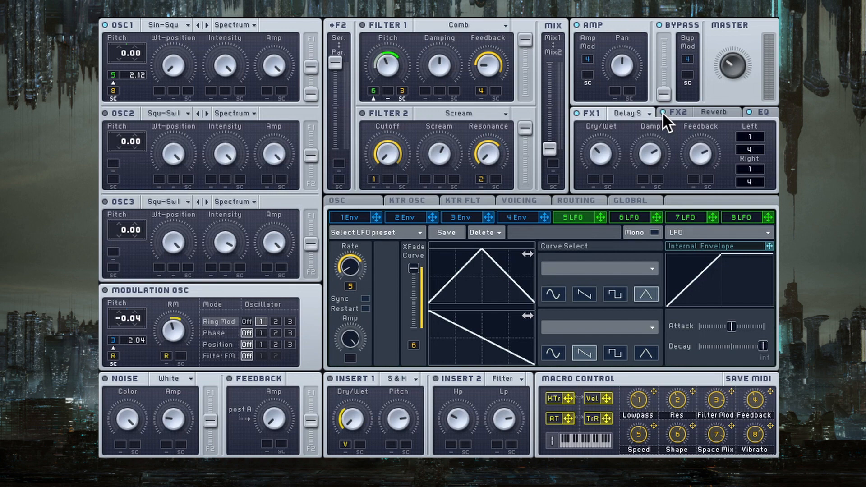
click(703, 111)
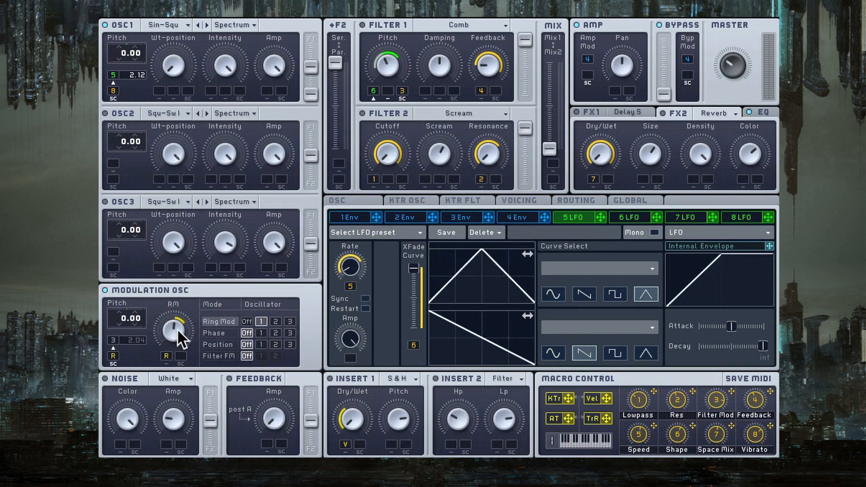
Adjust the modulation oscillator's ring modulation amount and set its pitch to -0.04.
drag(177, 328, 194, 323)
drag(131, 333, 167, 27)
drag(135, 319, 135, 260)
drag(135, 318, 134, 289)
mouse_move(175, 330)
mouse_down()
mouse_move(171, 400)
mouse_move(175, 326)
mouse_up()
drag(174, 326, 180, 362)
drag(183, 326, 177, 383)
Unmute the envelope 3 modulation on the modulation oscillator's pitch and slightly lengthen that envelope's release.
click(111, 340)
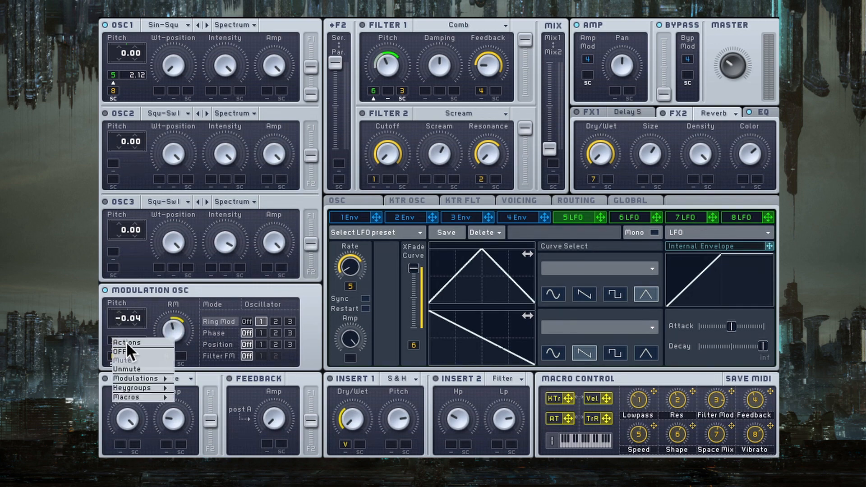
click(129, 366)
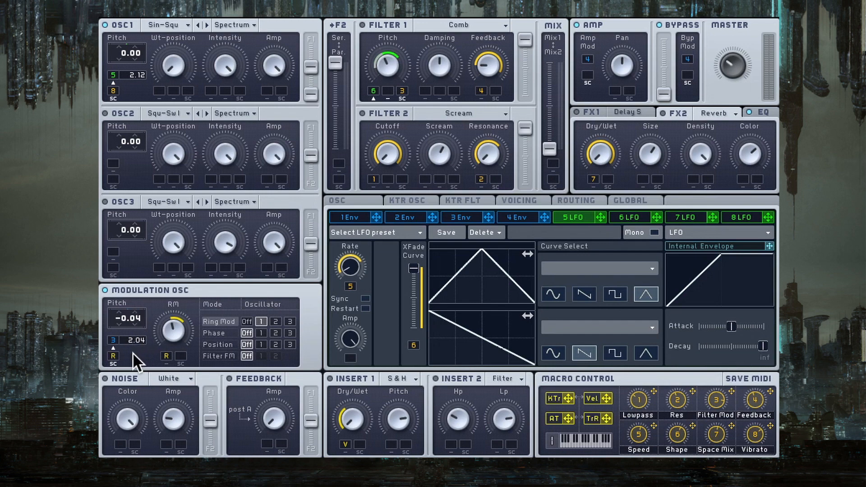
click(467, 218)
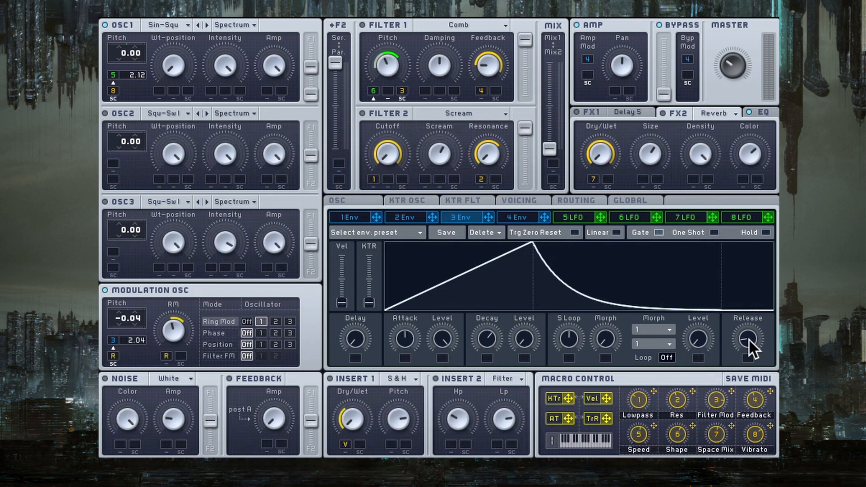
drag(752, 337, 755, 328)
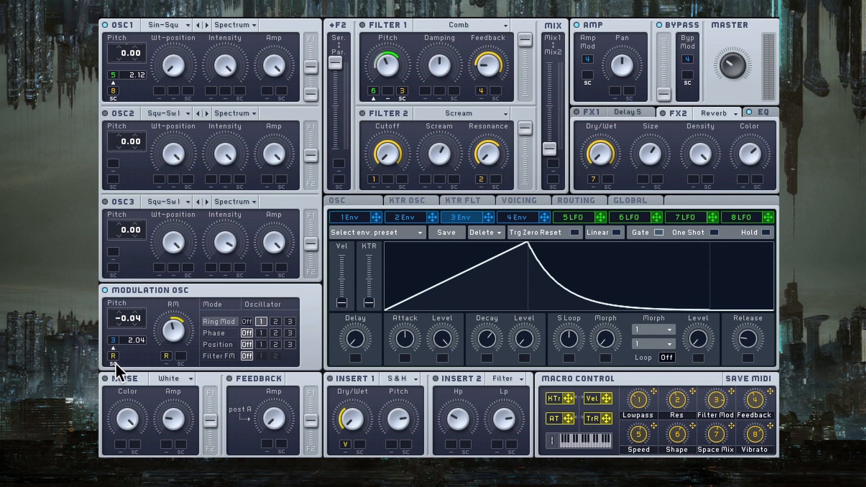
mouse_move(116, 362)
Show LFO 5 and set the filter mix balance mostly towards Mix2.
click(573, 217)
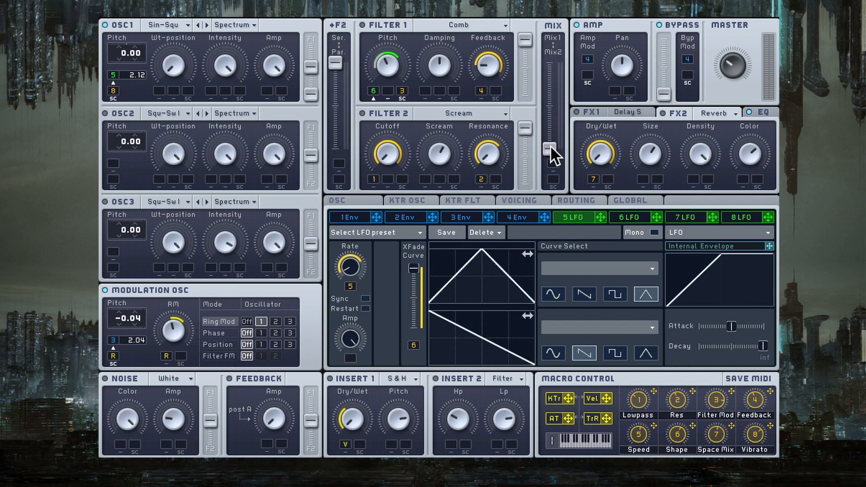
drag(545, 117, 546, 144)
Compare the settings of LFO 5 and LFO 6.
click(622, 212)
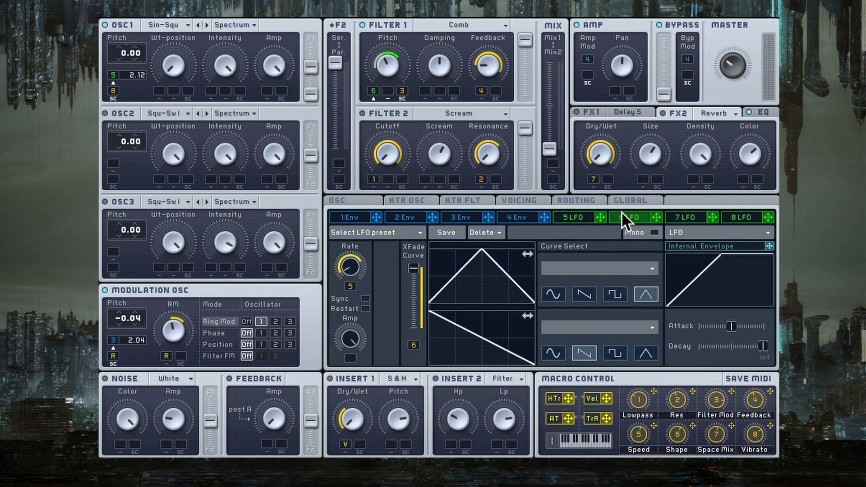
click(571, 212)
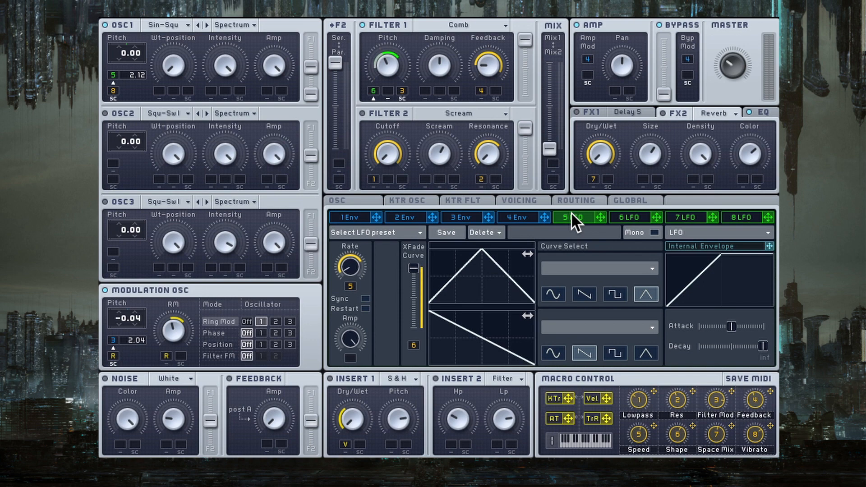
click(636, 213)
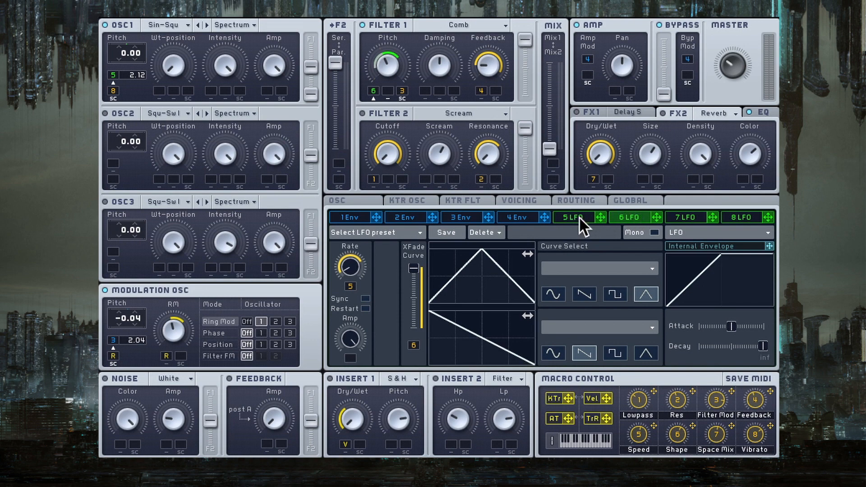
click(563, 219)
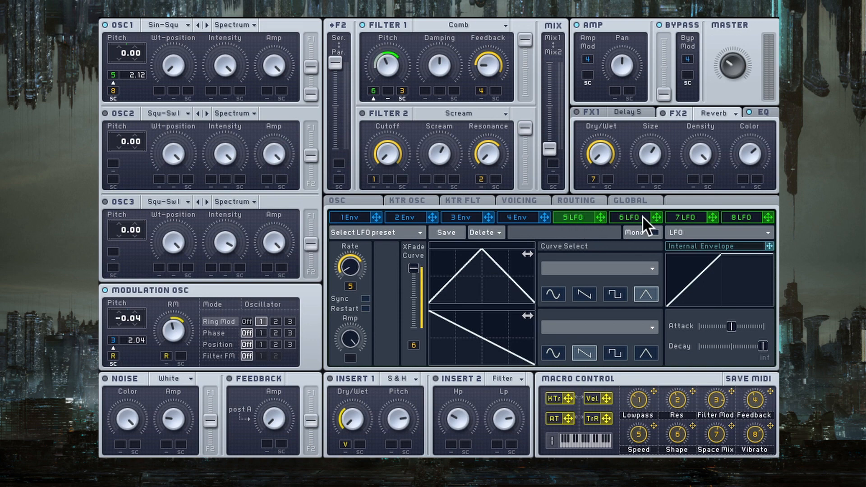
click(643, 216)
click(578, 217)
click(638, 218)
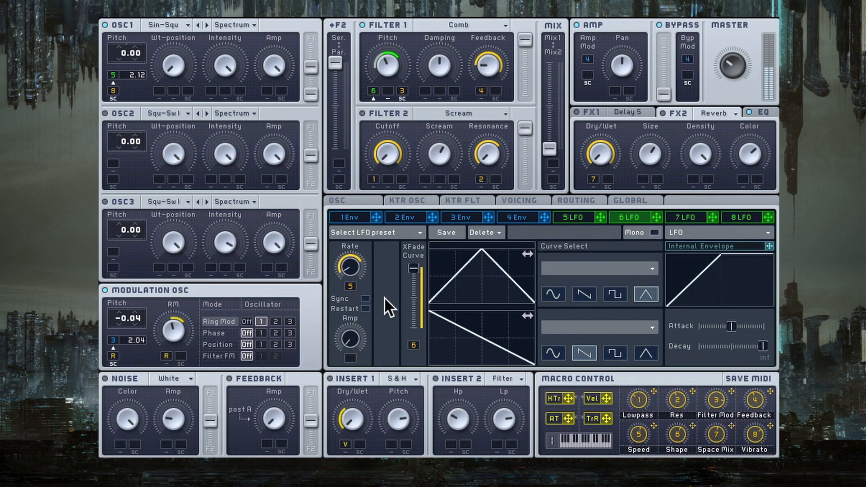
Switch on Filter 1 and Filter 2, and try different Damping amounts on the Comb filter.
click(376, 19)
click(377, 18)
drag(437, 68, 444, 25)
drag(435, 126, 435, 232)
drag(437, 54, 450, 69)
click(390, 113)
Examine the Delay S settings in FX1 and the Reverb settings in FX2.
click(630, 110)
click(699, 109)
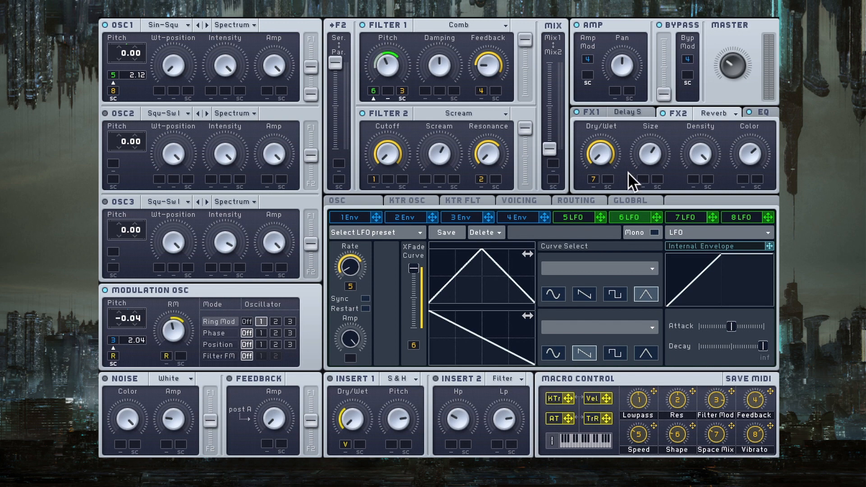
click(637, 112)
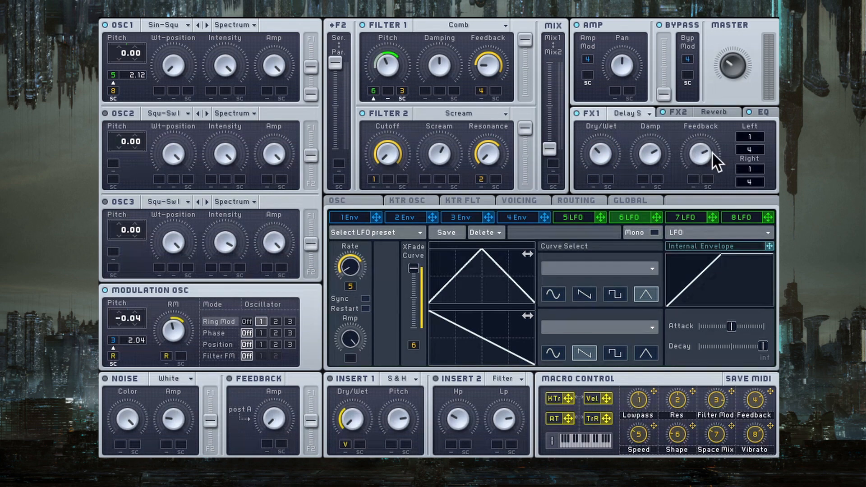
click(714, 112)
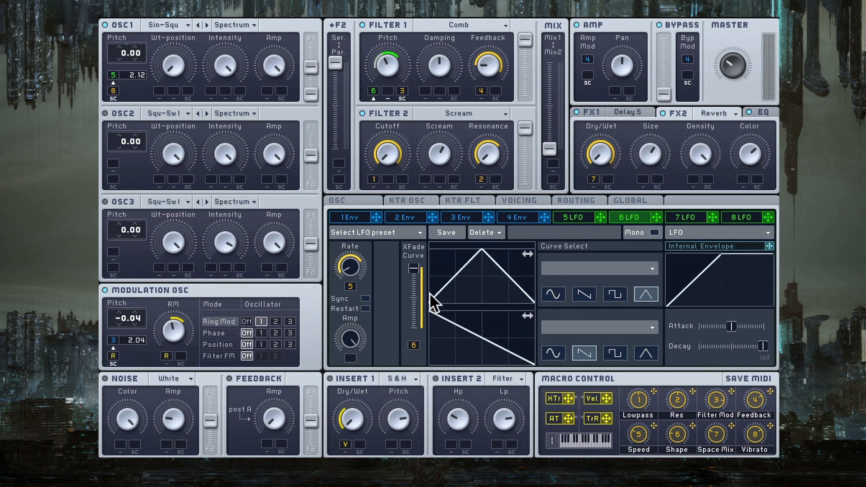
Try Insert 1 after Filter 2 and between the filters in the routing, and place it back after Filter 1.
click(578, 200)
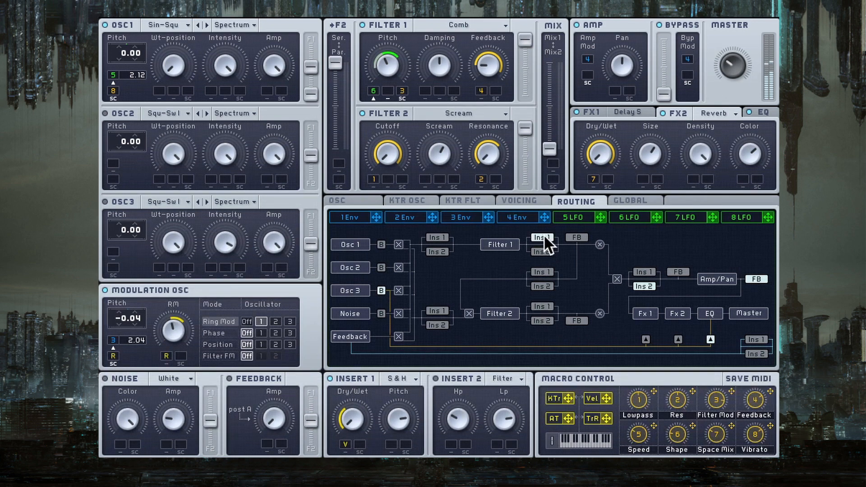
click(544, 307)
click(545, 237)
click(546, 271)
click(543, 235)
click(543, 306)
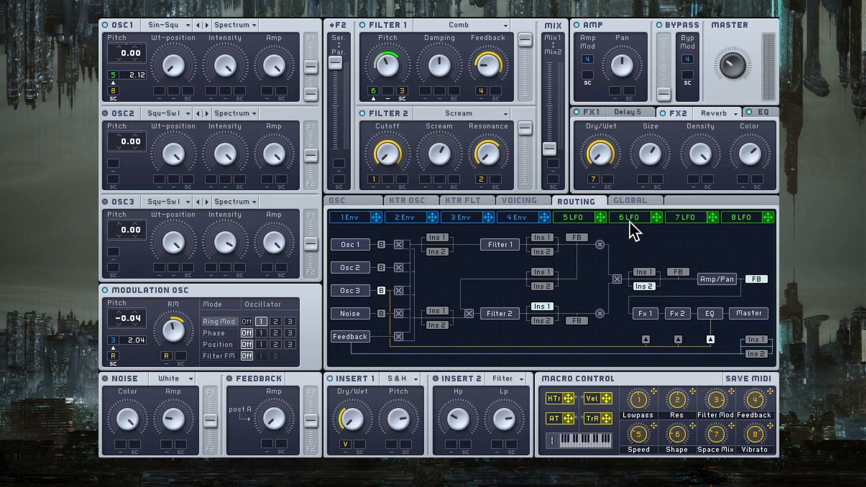
click(544, 236)
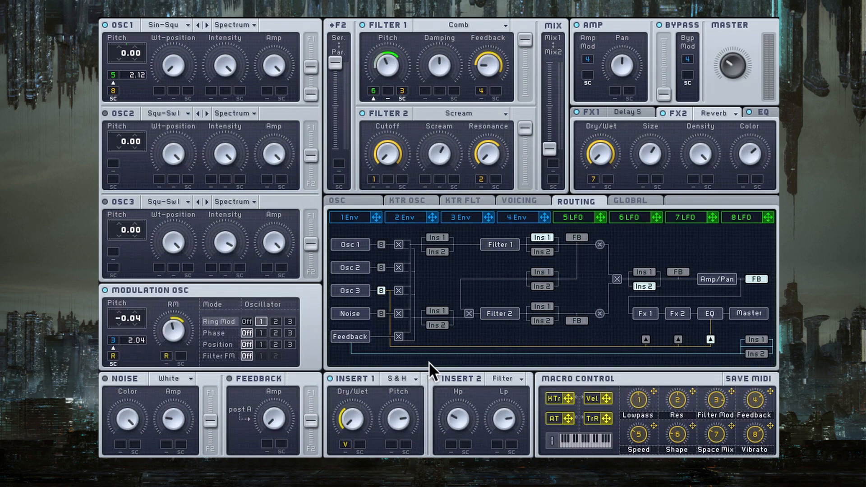
Compare the sound with Insert 1's Sample & Hold off and on, and try the velocity modulation of its Dry/Wet.
click(399, 379)
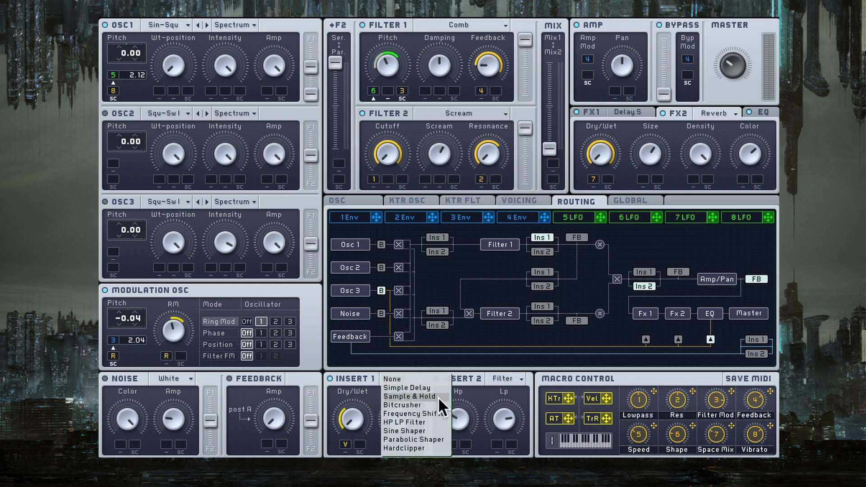
click(375, 391)
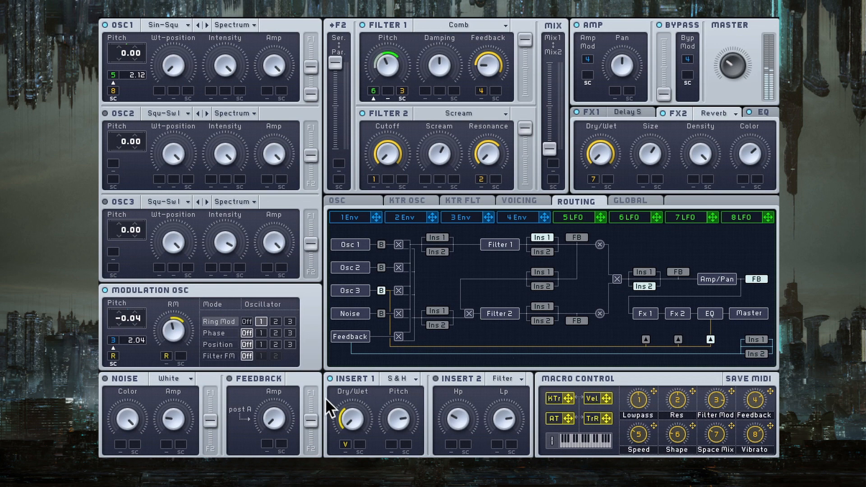
click(353, 375)
click(353, 375)
click(354, 375)
click(354, 376)
mouse_move(347, 444)
mouse_down()
mouse_move(351, 380)
mouse_move(345, 439)
mouse_up()
Show the EQ settings and adjust the macro 3 and LFO 6 modulation of Filter 1's pitch.
click(759, 112)
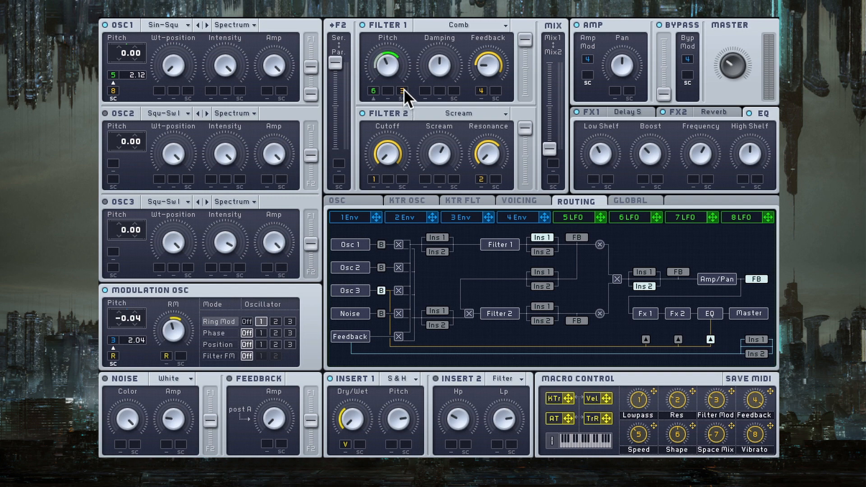
drag(404, 88, 403, 80)
mouse_move(371, 88)
mouse_down()
mouse_move(376, 110)
mouse_move(377, 90)
mouse_up()
Examine the general oscillator settings and the LFO 5 settings.
click(338, 201)
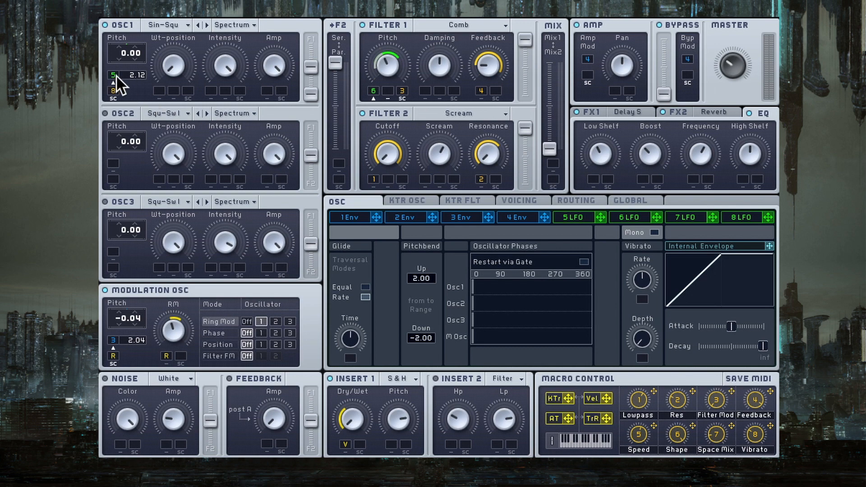
click(564, 217)
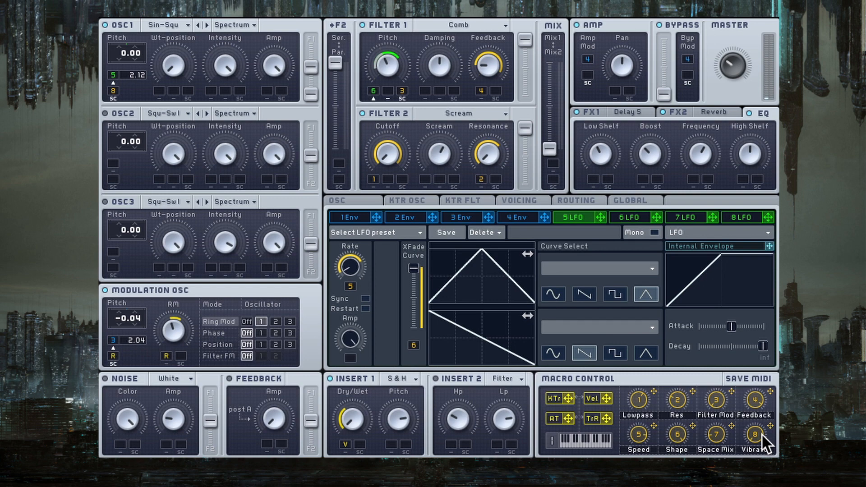
Raise the unison Pitch Cutoff spread slightly and compare it off and on, leaving it on.
click(519, 200)
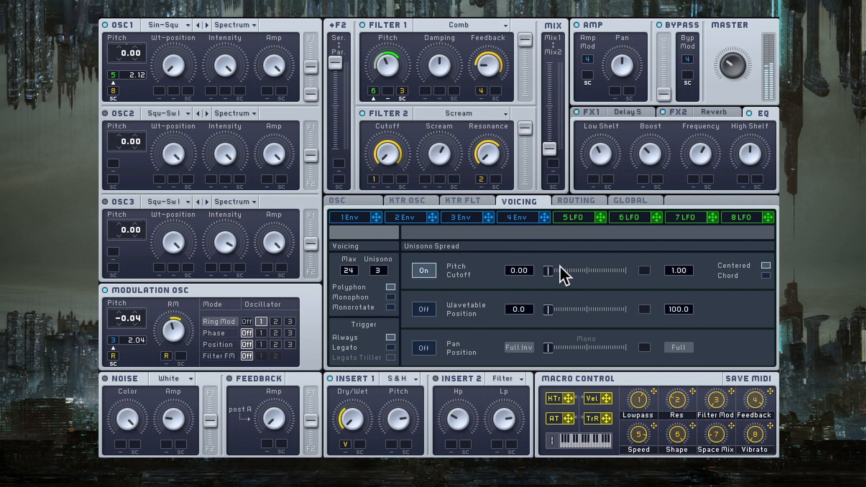
mouse_move(550, 270)
mouse_down()
mouse_move(616, 277)
mouse_move(525, 275)
mouse_move(551, 272)
mouse_up()
click(426, 268)
click(427, 270)
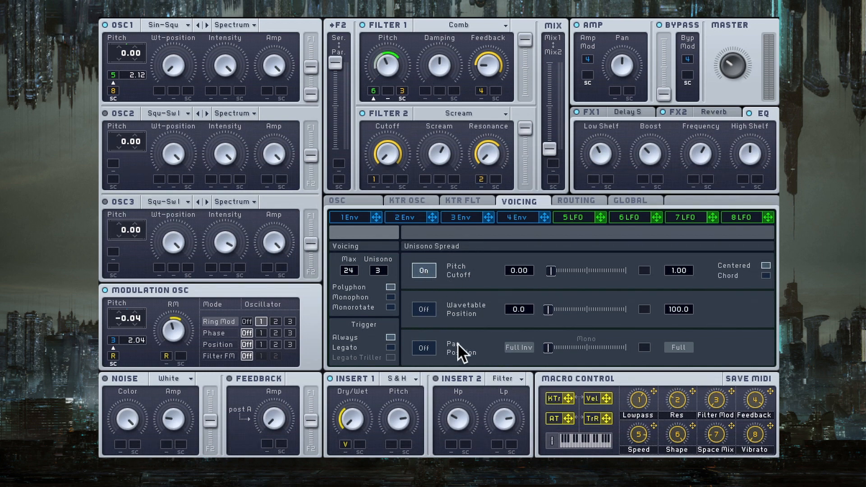
Compare the unison Pan Position spread off and on, leaving it on.
click(422, 349)
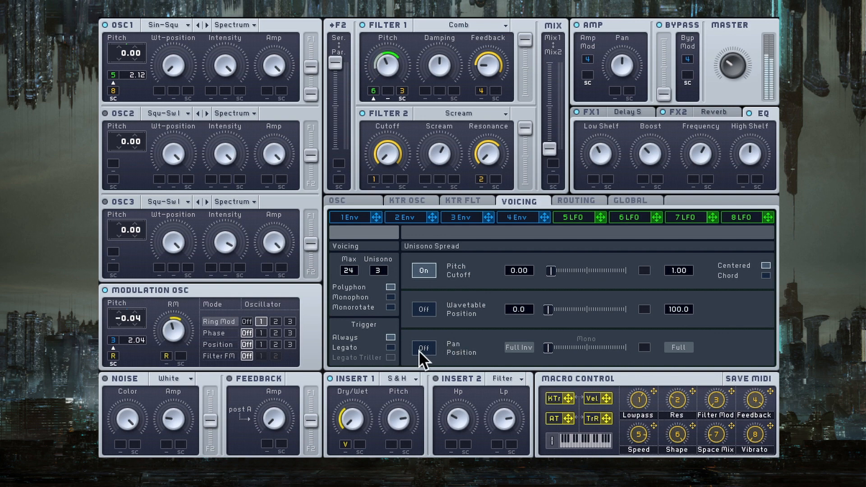
click(423, 349)
click(424, 348)
click(424, 348)
click(426, 347)
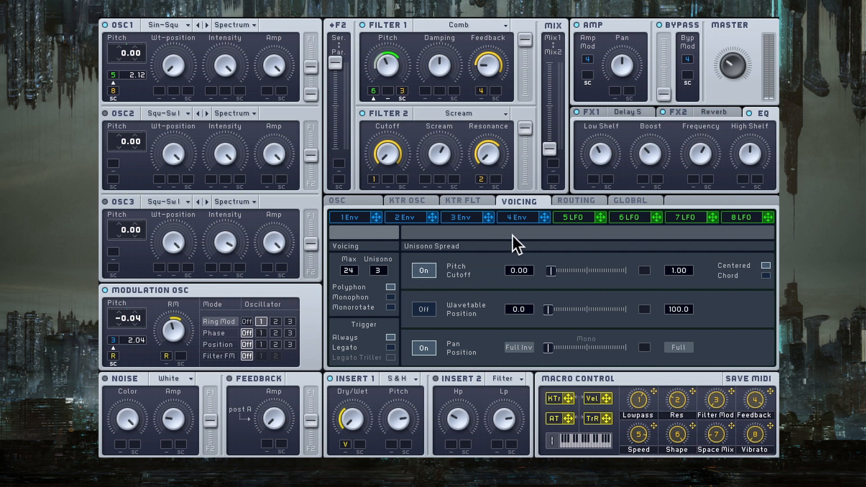